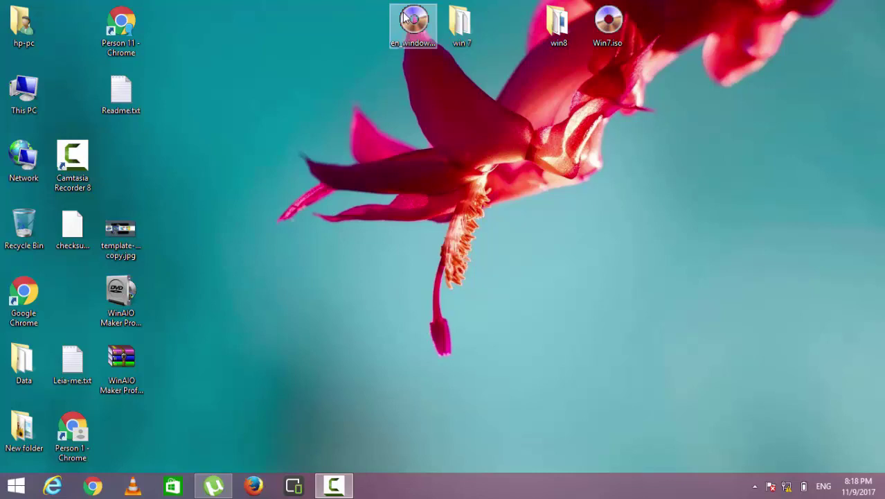
{"action": "left_click", "coordinate": [413, 53]}
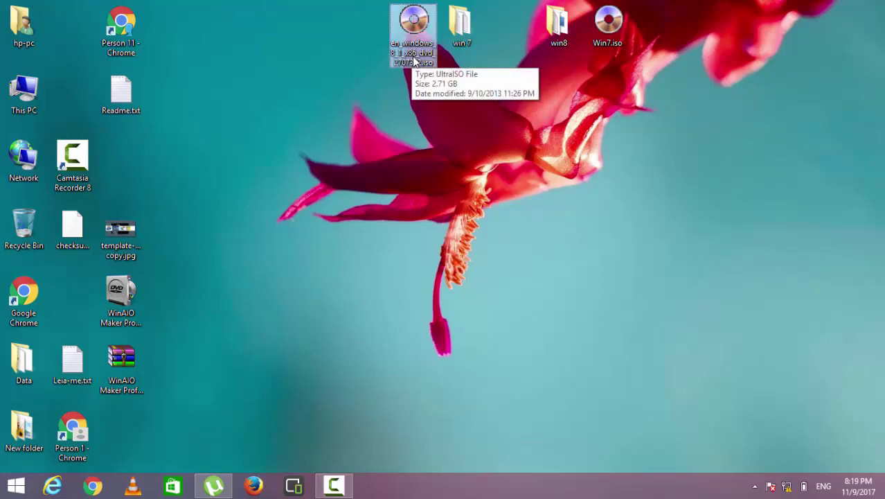
{"action": "left_click", "coordinate": [620, 41]}
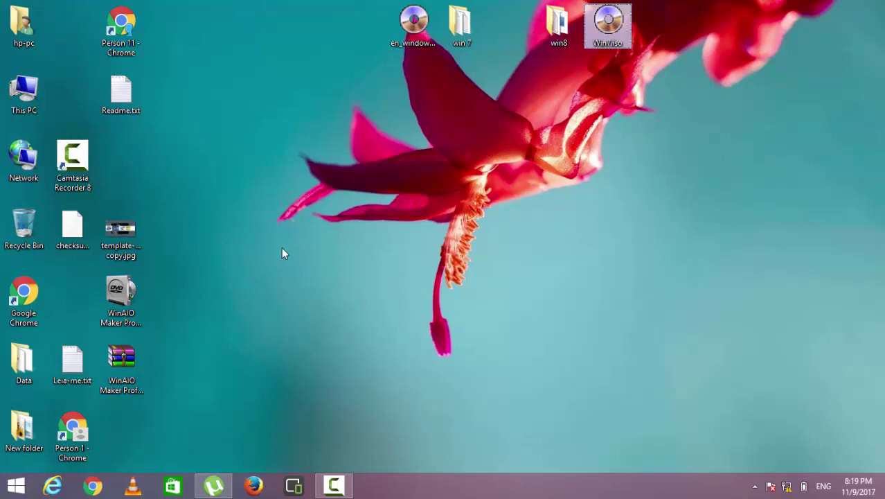
Step: Launch WinAIO Maker Professional v1.3 from the desktop and reposition its window
{"action": "left_click", "coordinate": [119, 293]}
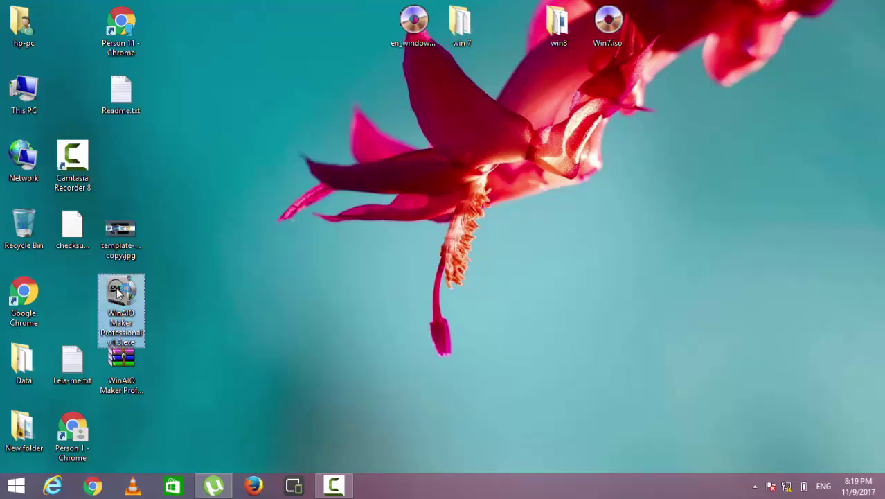
{"action": "double_click", "coordinate": [119, 294]}
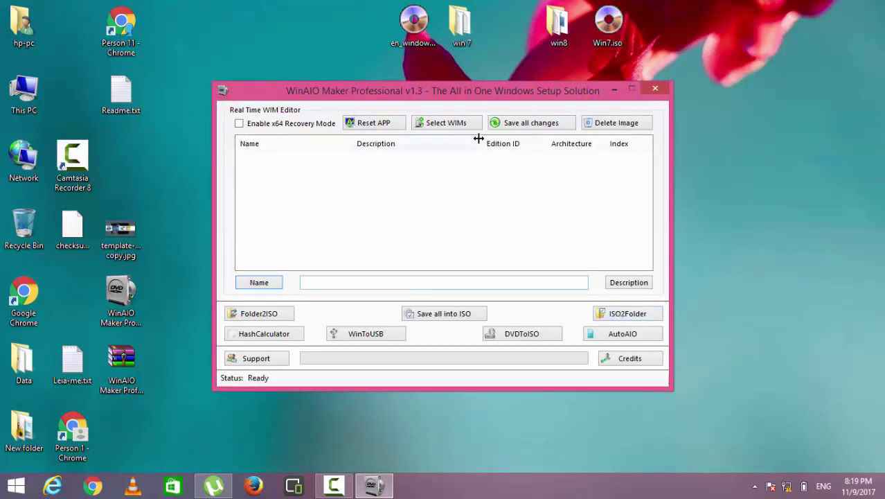
{"action": "left_click_drag", "start_coordinate": [466, 91], "coordinate": [494, 104]}
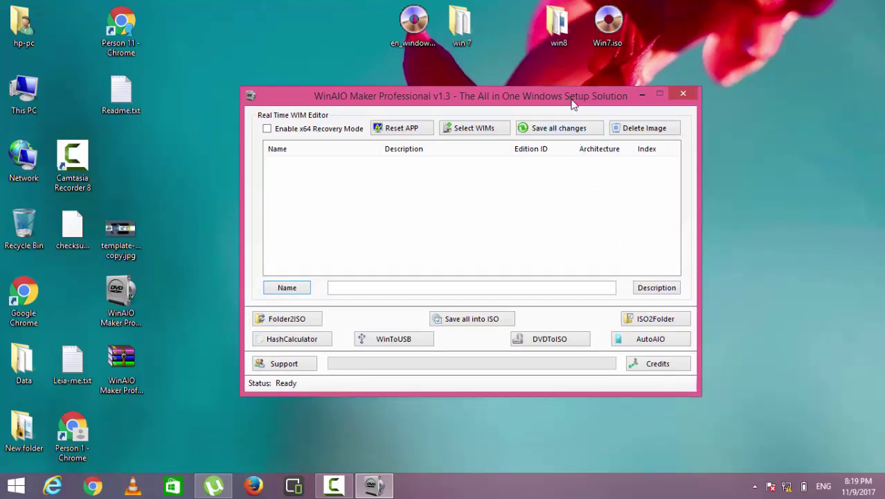
{"action": "left_click", "coordinate": [652, 324]}
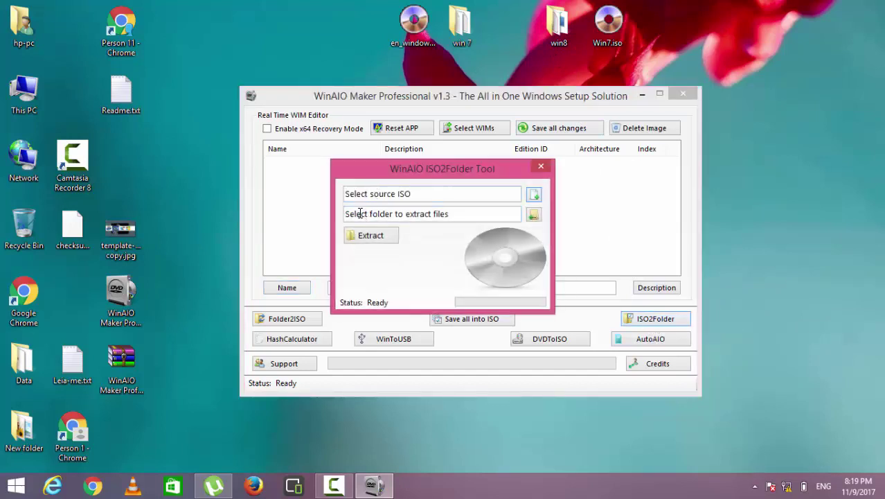
{"action": "left_click", "coordinate": [533, 217]}
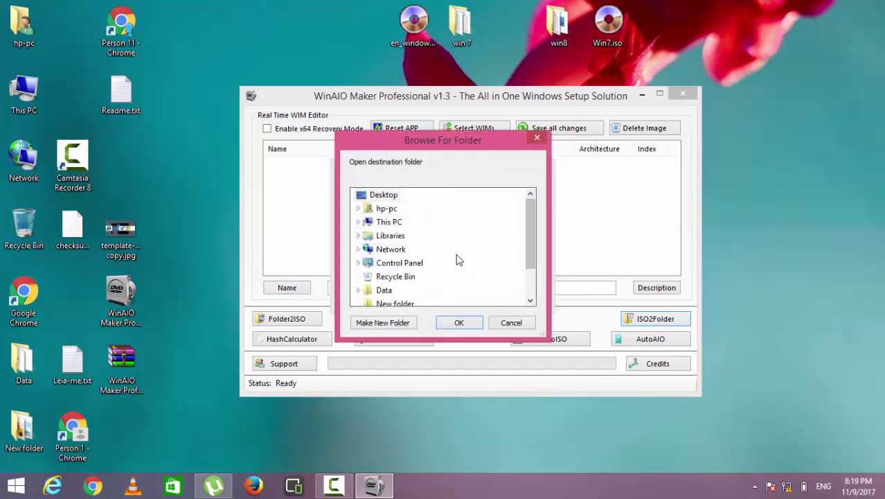
{"action": "left_click_drag", "start_coordinate": [528, 236], "coordinate": [537, 268]}
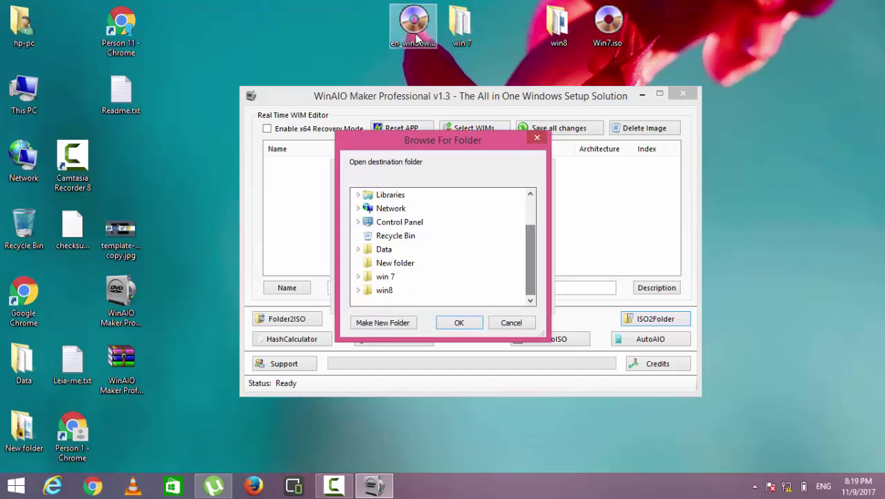
{"action": "left_click", "coordinate": [387, 278]}
{"action": "left_click", "coordinate": [462, 322]}
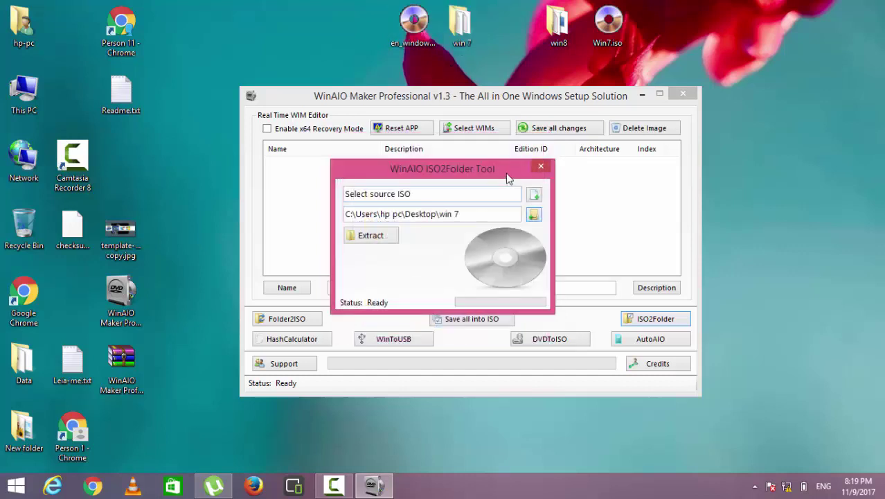
{"action": "left_click", "coordinate": [533, 198]}
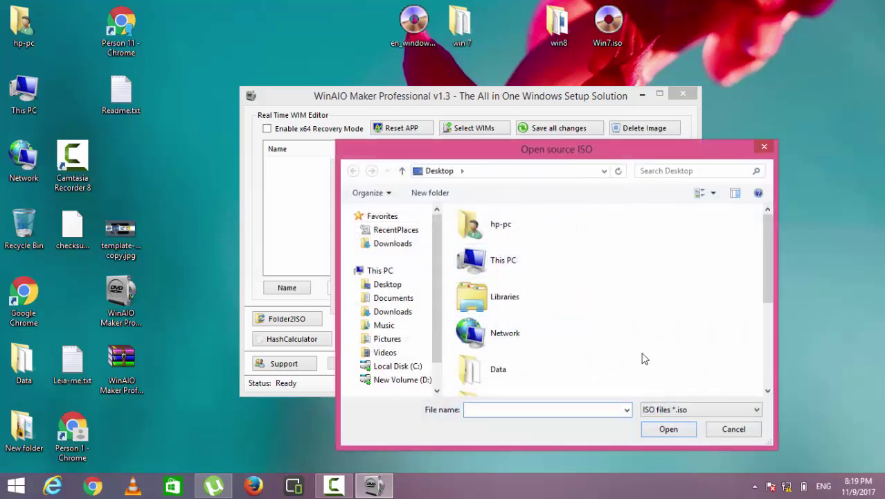
{"action": "left_click_drag", "start_coordinate": [767, 277], "coordinate": [769, 356]}
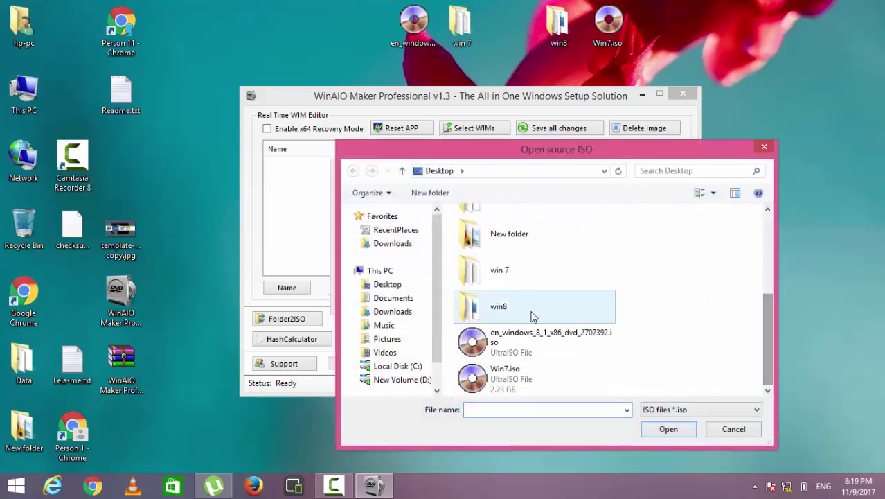
{"action": "left_click", "coordinate": [509, 370]}
{"action": "left_click", "coordinate": [663, 429]}
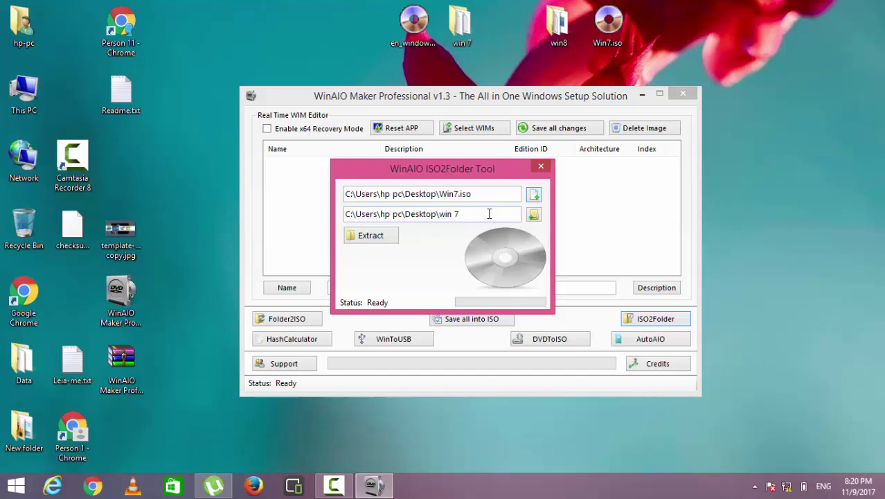
{"action": "left_click", "coordinate": [541, 168]}
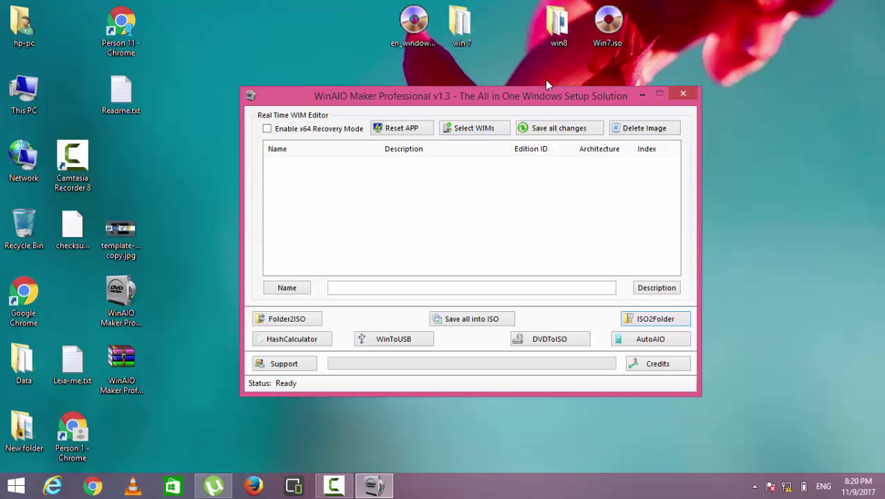
Step: Load install.wim from the sources folder of the desktop's win 7 folder into the WIM editor
{"action": "left_click", "coordinate": [485, 134]}
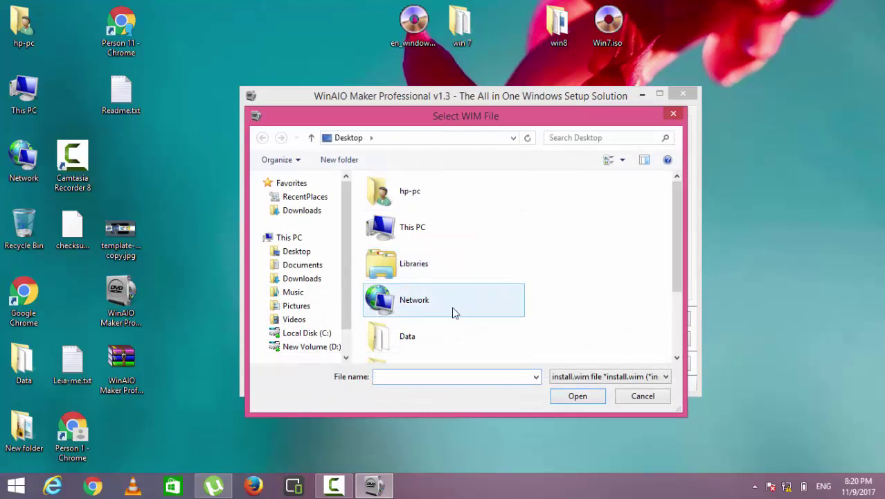
{"action": "scroll", "coordinate": [674, 207], "scroll_direction": "down", "scroll_amount": 3}
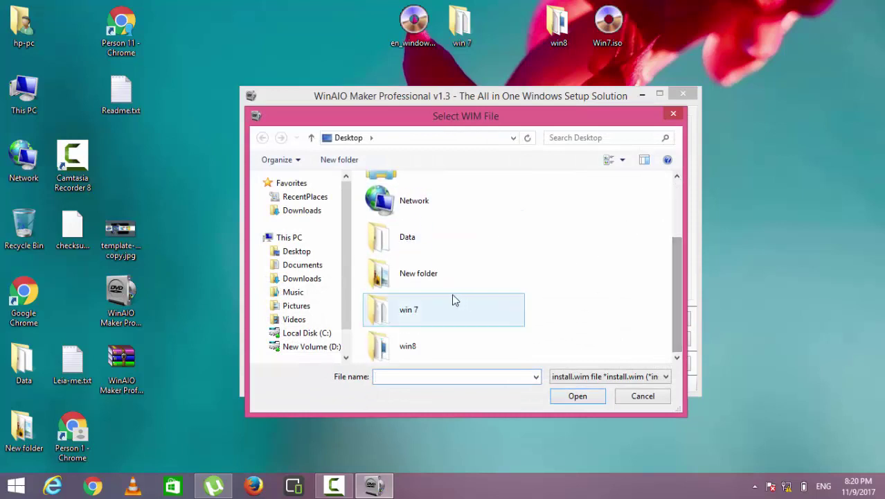
{"action": "left_click", "coordinate": [431, 307]}
{"action": "double_click", "coordinate": [431, 307]}
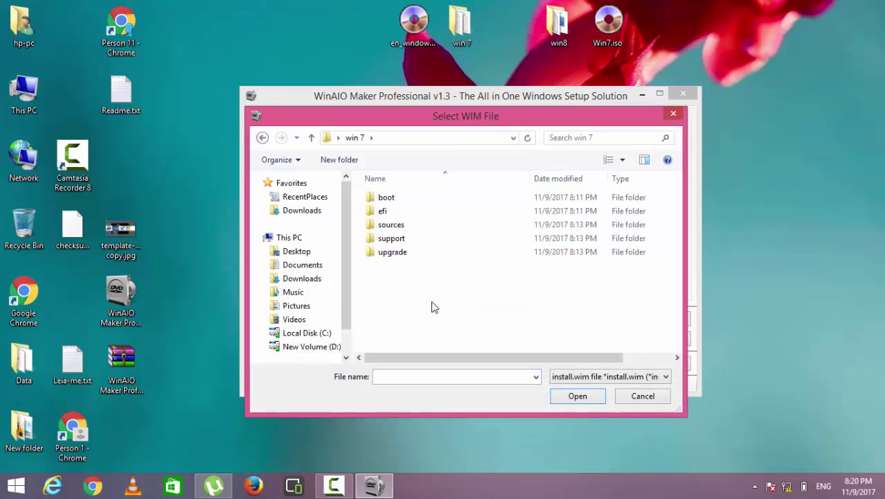
{"action": "left_click", "coordinate": [407, 230]}
{"action": "double_click", "coordinate": [407, 230]}
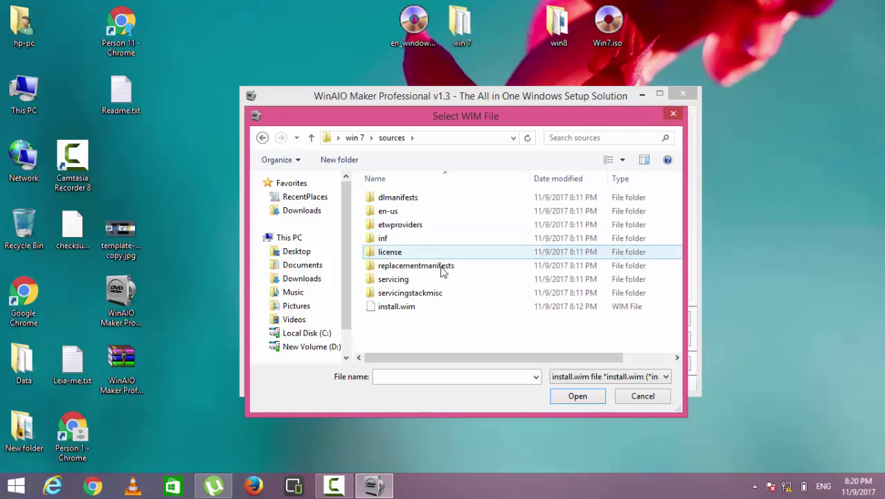
{"action": "left_click", "coordinate": [426, 312]}
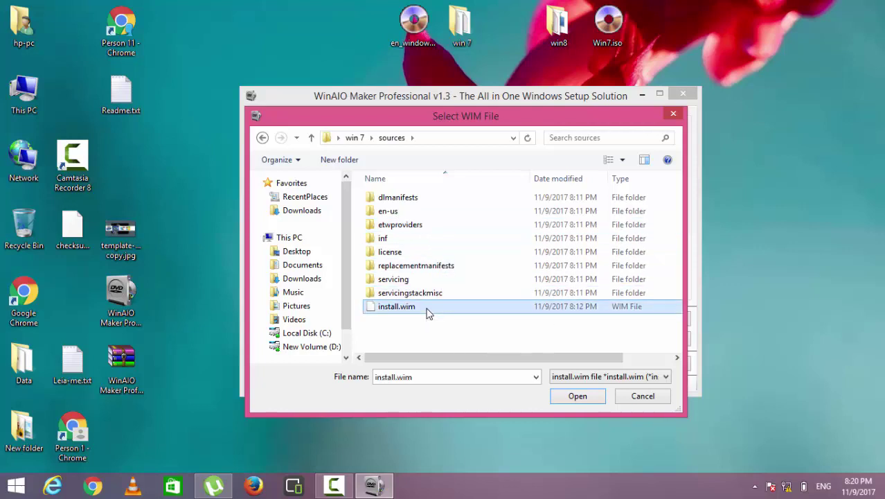
{"action": "left_click", "coordinate": [579, 399]}
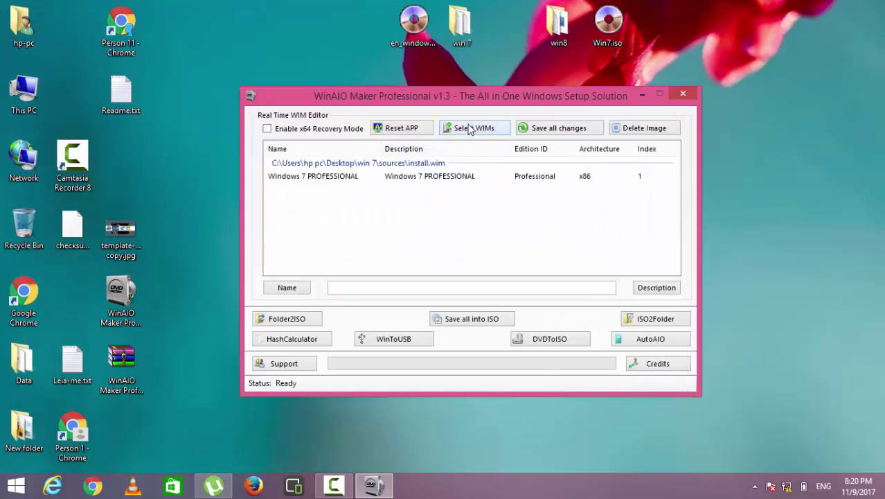
Step: Try to add another WIM file after cutting the browsing path back to the Desktop folder
{"action": "left_click", "coordinate": [470, 132]}
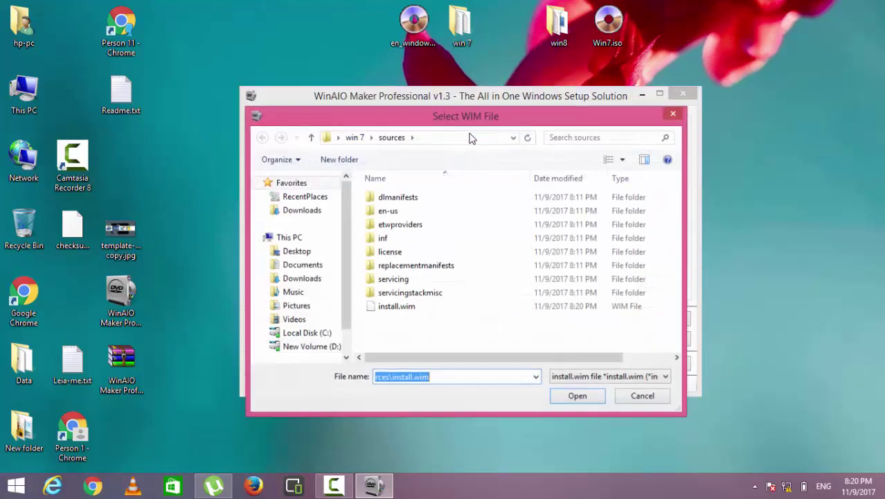
{"action": "left_click", "coordinate": [327, 139]}
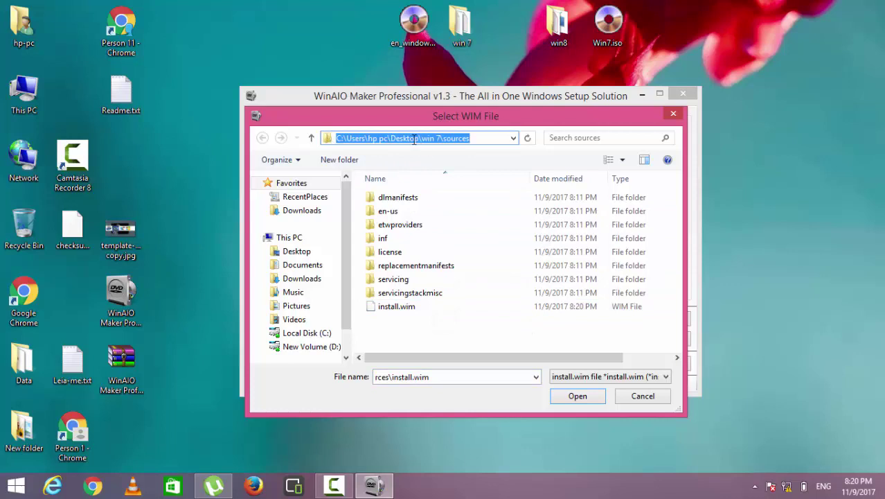
{"action": "left_click", "coordinate": [413, 140]}
{"action": "left_click_drag", "start_coordinate": [420, 140], "coordinate": [476, 151]}
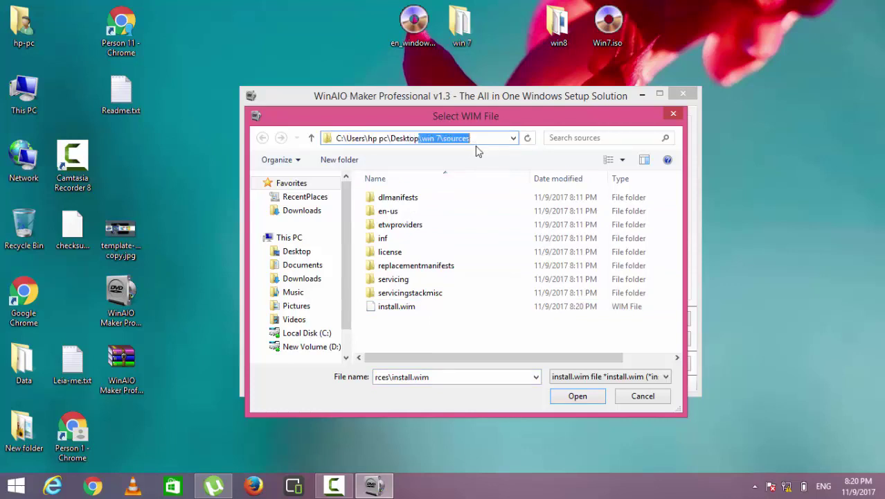
{"action": "key", "text": "BackSpace"}
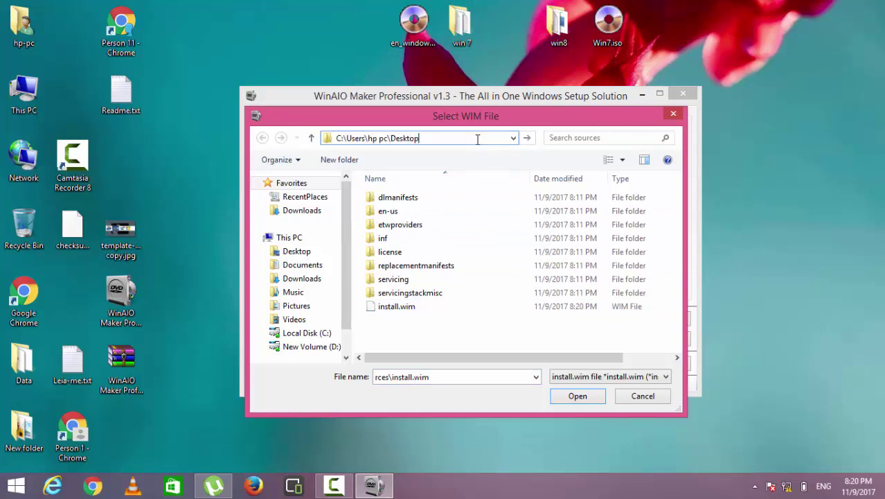
{"action": "left_click", "coordinate": [574, 399]}
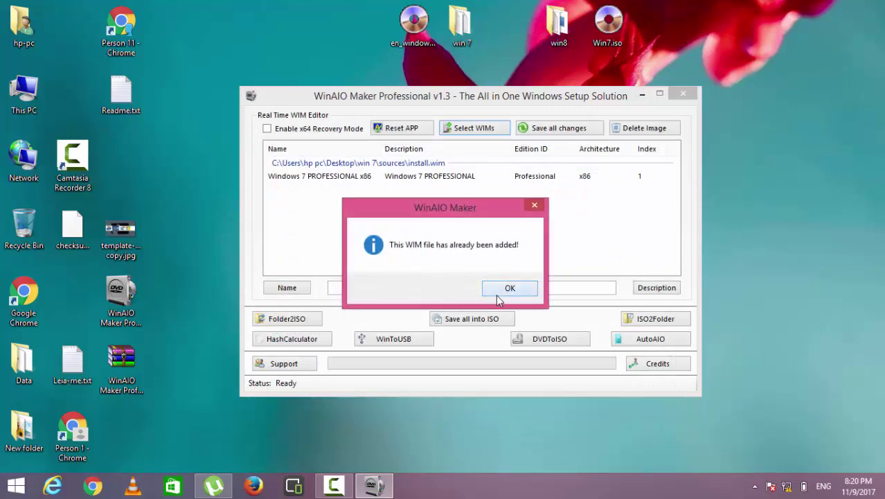
{"action": "left_click", "coordinate": [494, 291]}
Step: Add install.wim from the sources folder of the desktop's win8 folder to the image list
{"action": "left_click", "coordinate": [481, 128]}
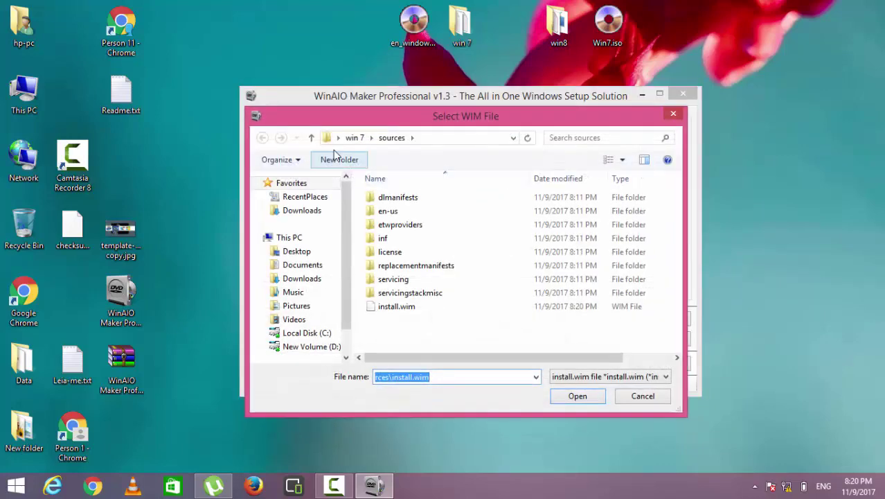
{"action": "left_click", "coordinate": [296, 251]}
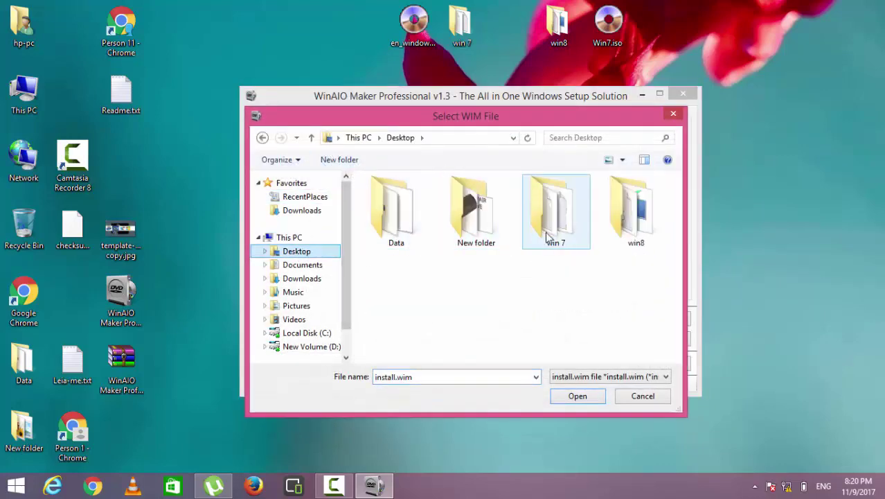
{"action": "double_click", "coordinate": [633, 231]}
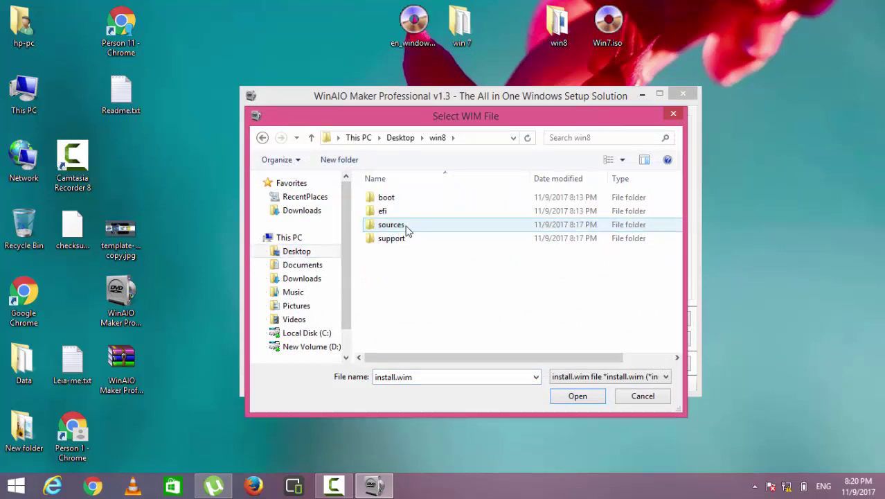
{"action": "double_click", "coordinate": [388, 224]}
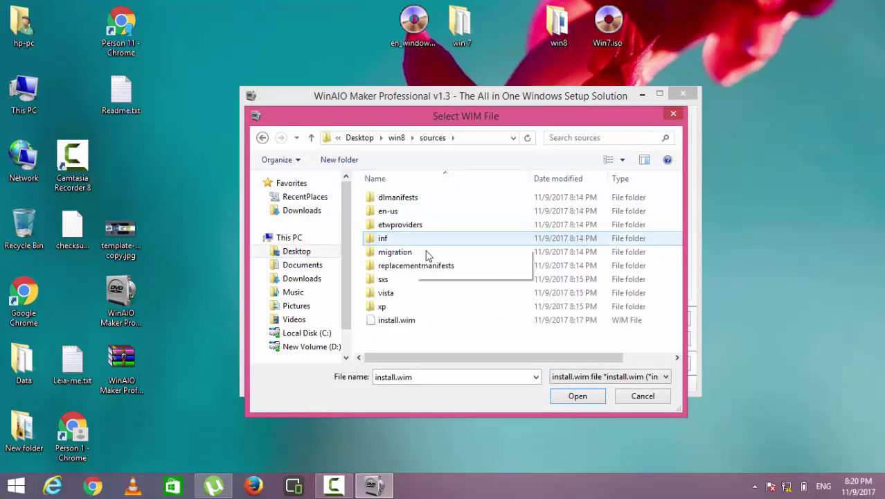
{"action": "double_click", "coordinate": [440, 320]}
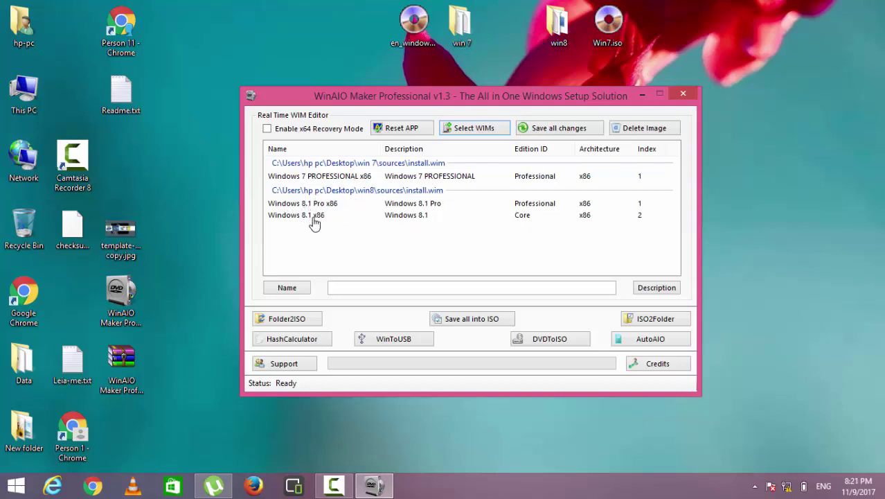
Step: Save all image changes into one combined WIM, agreeing to clean the *.cfg / *.clg files for the AIO feature
{"action": "left_click", "coordinate": [451, 219]}
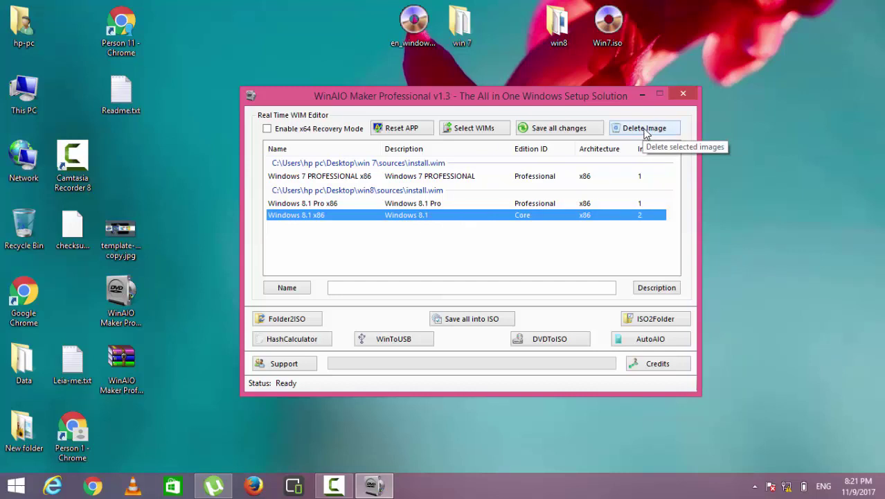
{"action": "left_click", "coordinate": [553, 131]}
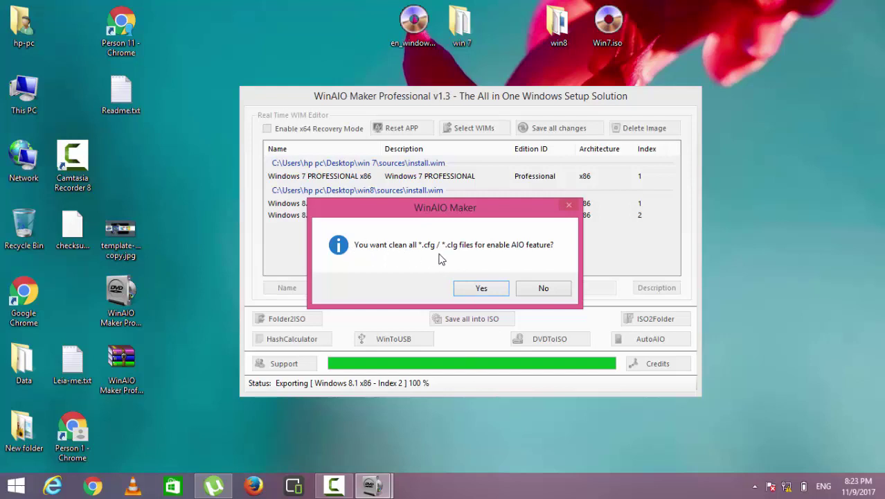
{"action": "left_click", "coordinate": [480, 291]}
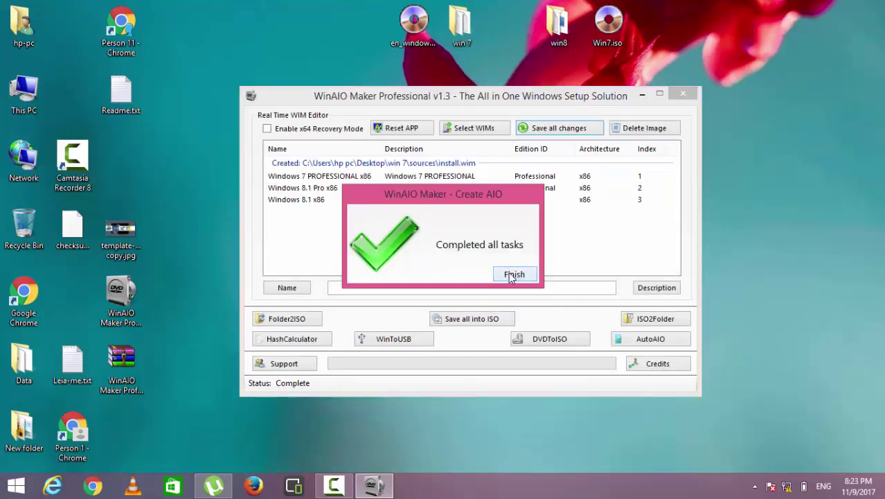
{"action": "left_click", "coordinate": [514, 275]}
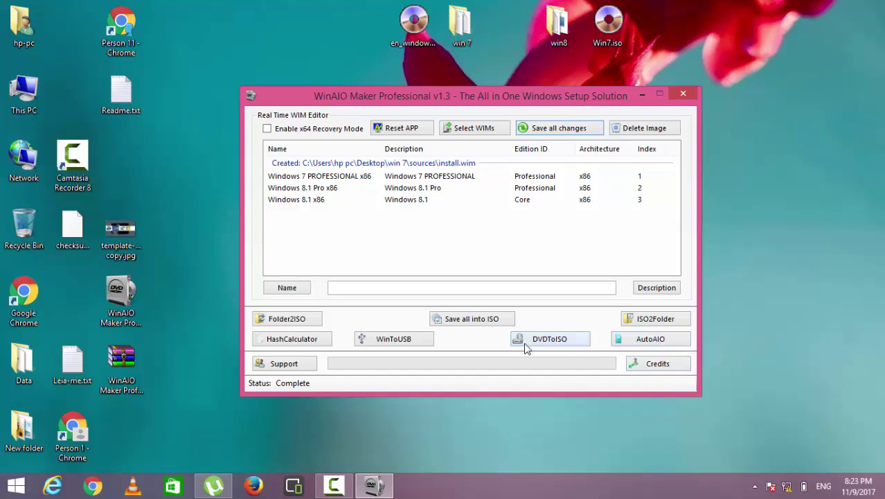
Step: Start saving everything into an ISO and set its destination to the Desktop with the file name "win7 and win8"
{"action": "left_click", "coordinate": [466, 322]}
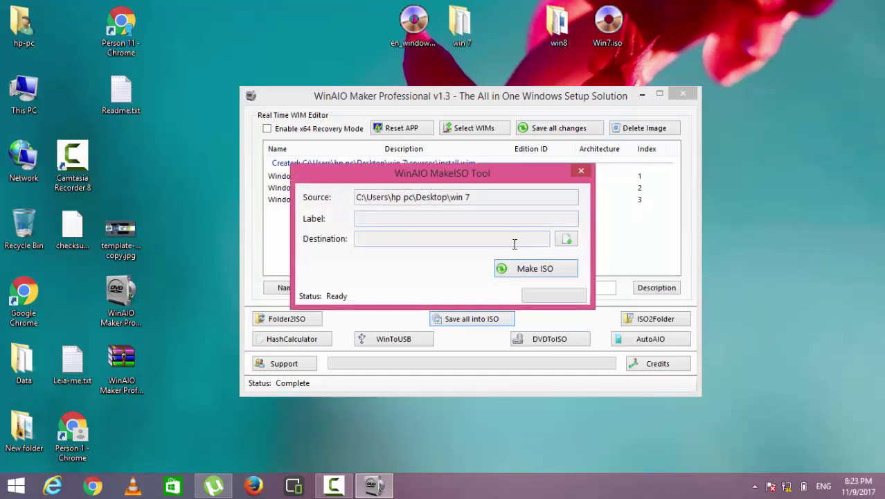
{"action": "left_click", "coordinate": [567, 240]}
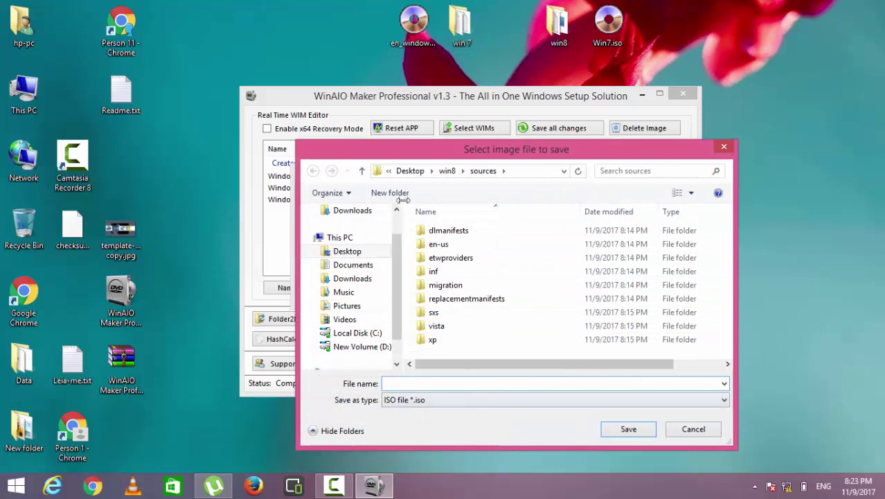
{"action": "left_click", "coordinate": [409, 170]}
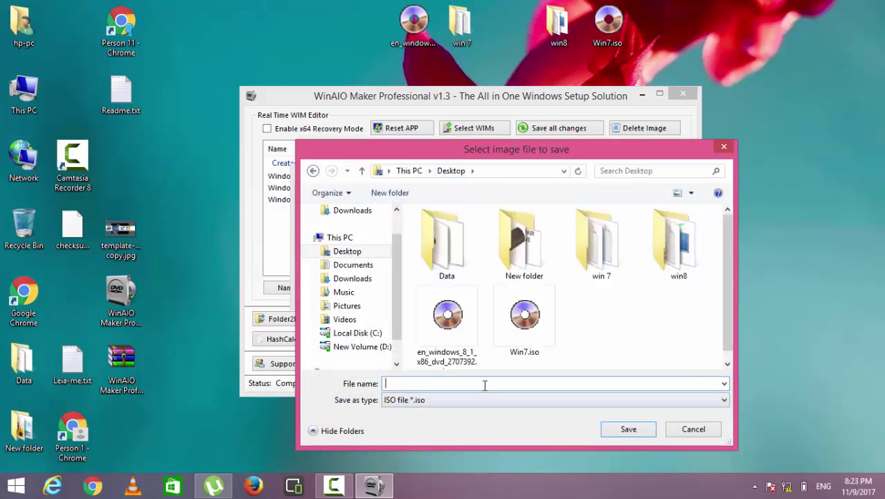
{"action": "type", "text": "w"}
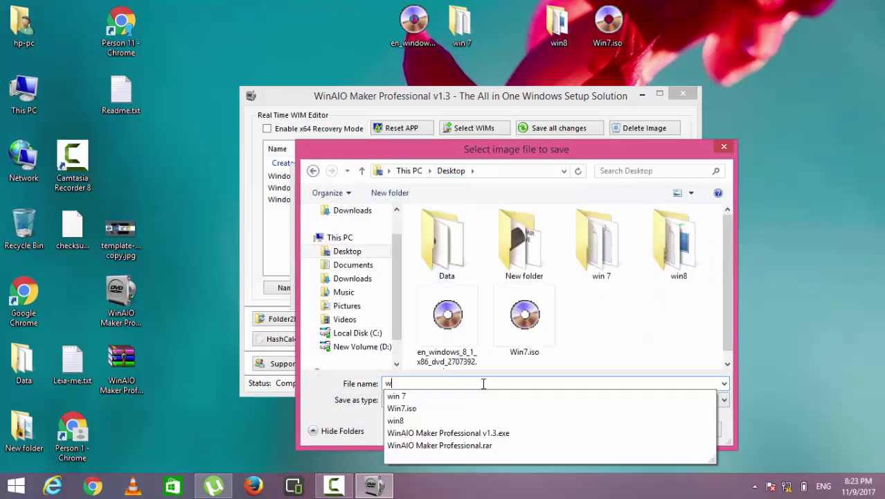
{"action": "type", "text": "in7 "}
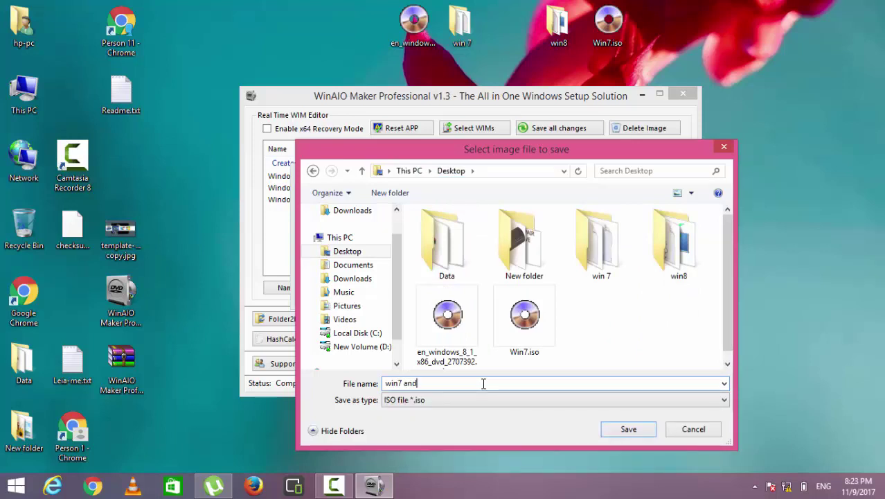
{"action": "type", "text": "and win8"}
{"action": "left_click", "coordinate": [627, 427]}
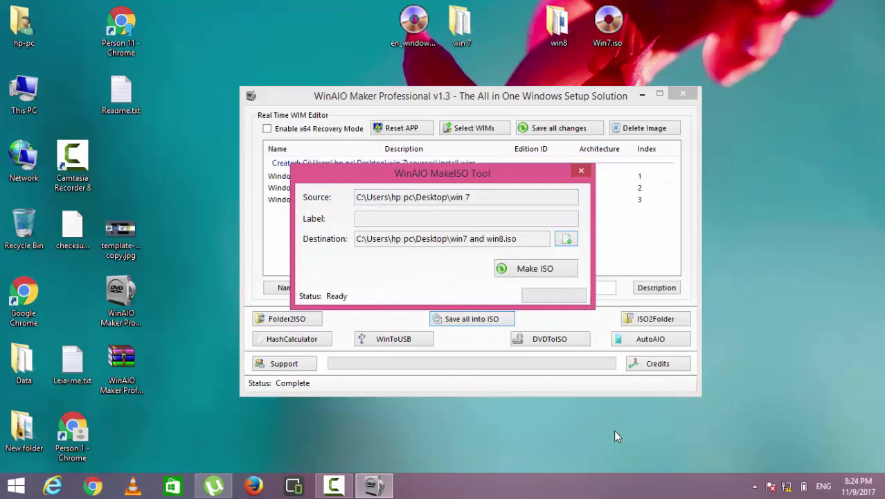
Step: Label the disc image "win", make the ISO, and close the MakeISO tool once it is done
{"action": "left_click", "coordinate": [415, 218]}
{"action": "type", "text": "win"}
{"action": "left_click", "coordinate": [547, 269]}
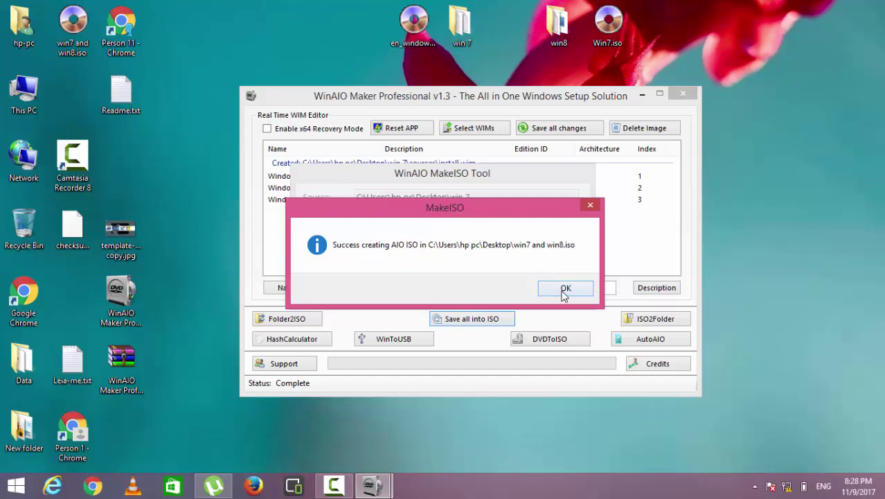
{"action": "left_click", "coordinate": [565, 289]}
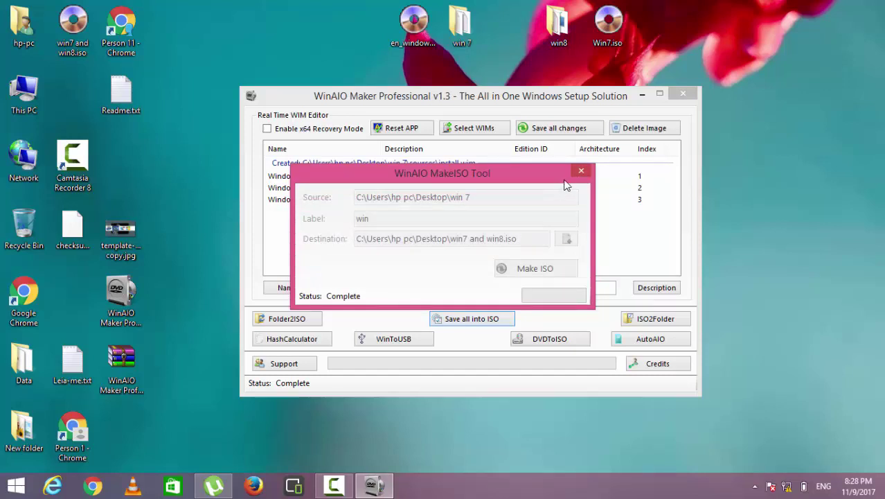
{"action": "left_click", "coordinate": [580, 172]}
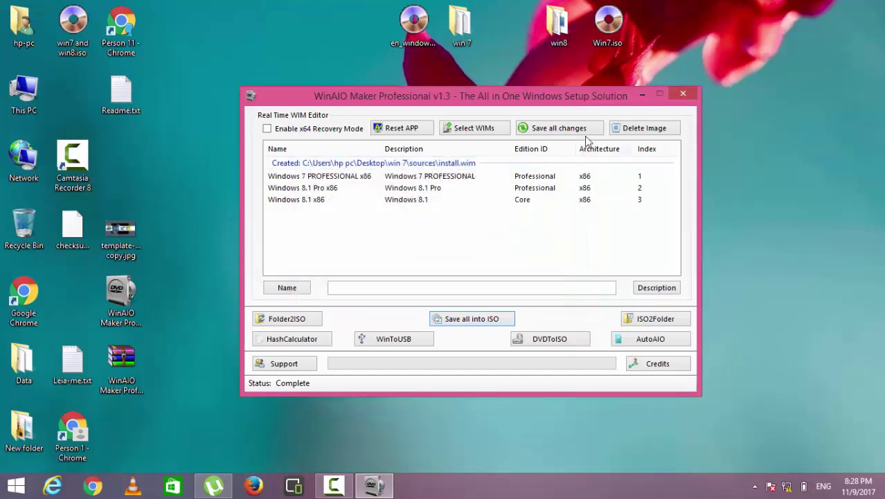
Step: Check the file size of win7 and win8.iso in its properties
{"action": "right_click", "coordinate": [69, 50]}
{"action": "left_click", "coordinate": [157, 320]}
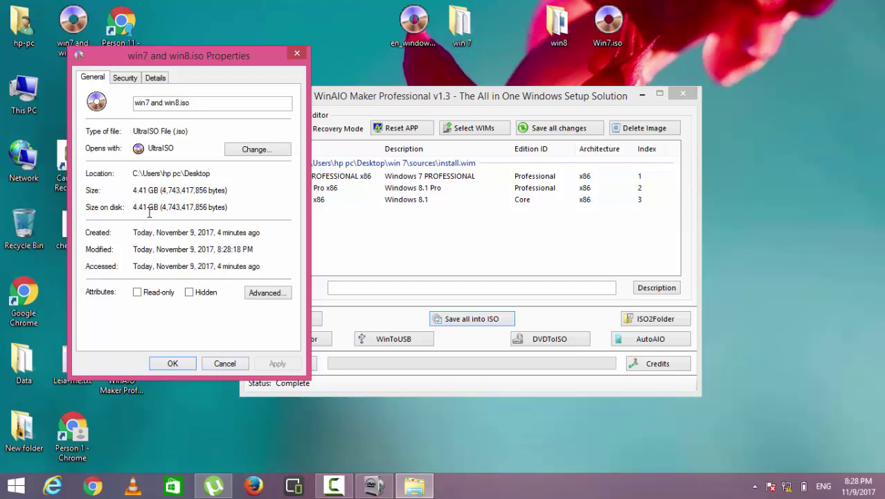
{"action": "left_click", "coordinate": [222, 360]}
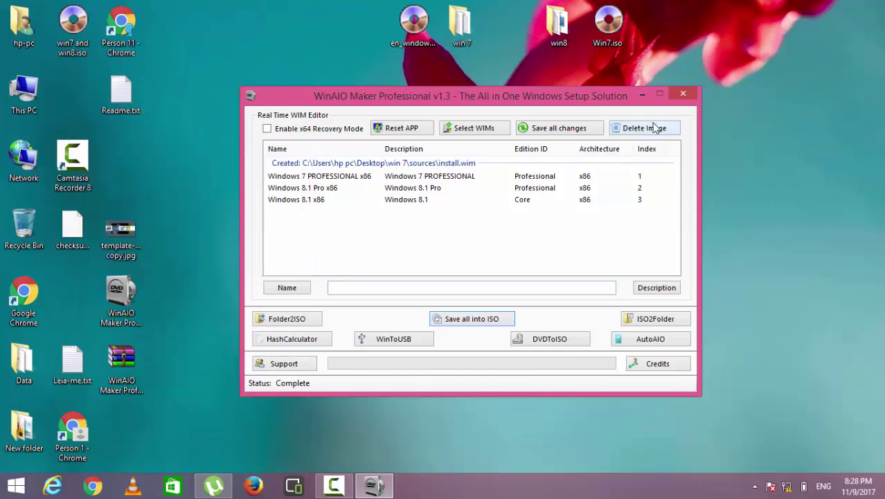
Step: Close WinAIO Maker Professional and move win7 and win8.iso to the empty middle area of the desktop
{"action": "left_click", "coordinate": [677, 96]}
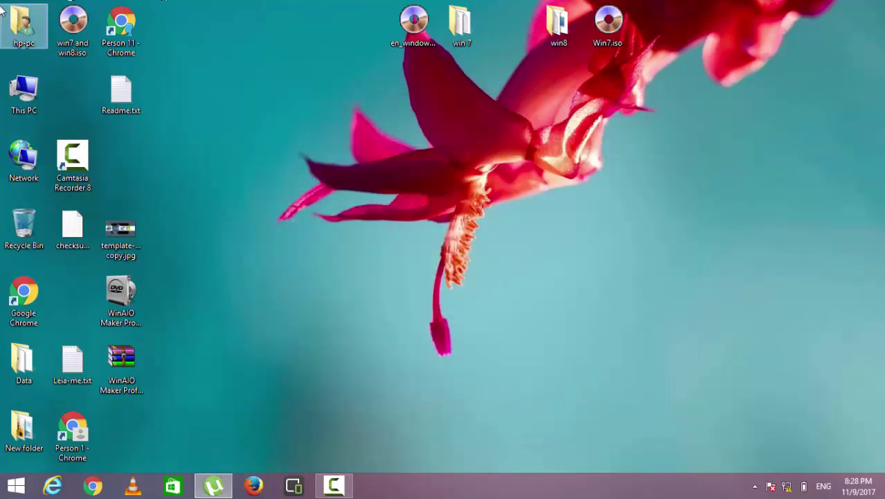
{"action": "left_click_drag", "start_coordinate": [69, 28], "coordinate": [437, 148]}
{"action": "mouse_move", "coordinate": [468, 159]}
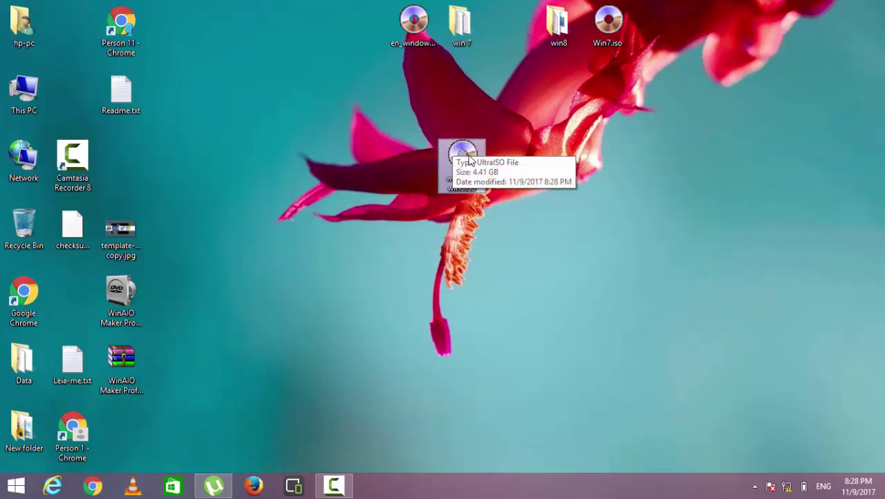
{"action": "left_click", "coordinate": [518, 118]}
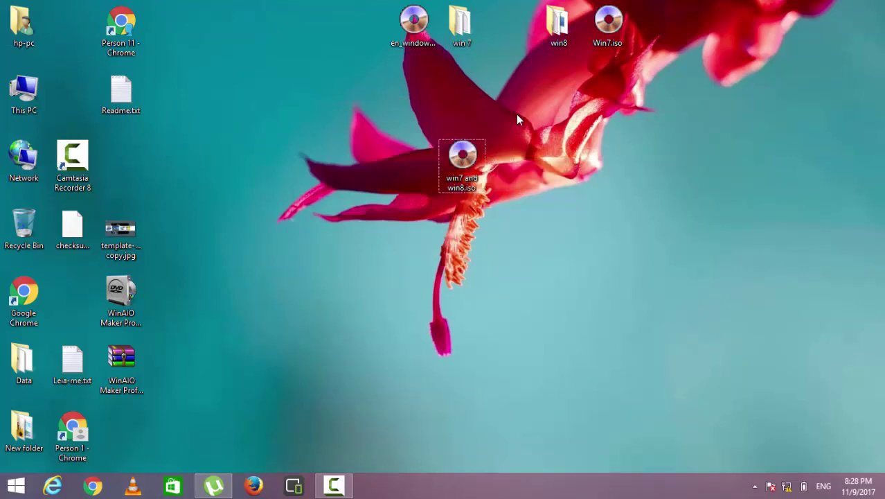
Step: Refresh the desktop and place win7 and win8.iso between the win 7 and win8 folders
{"action": "left_click", "coordinate": [418, 49]}
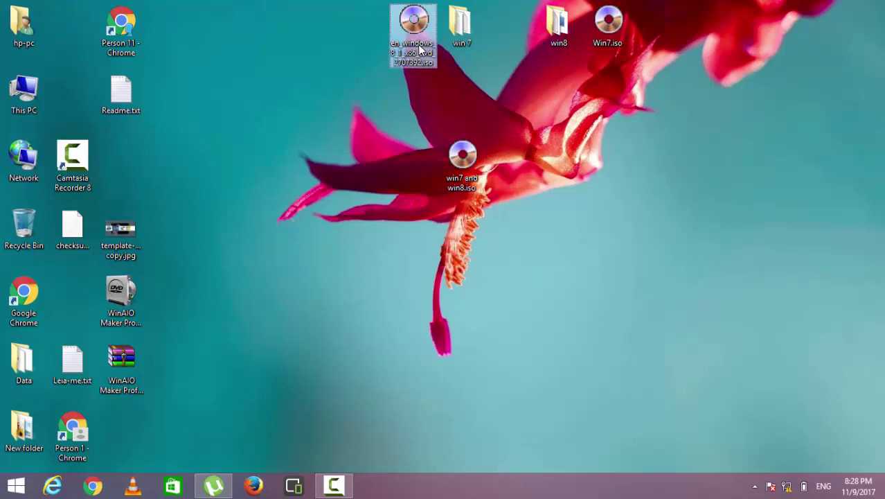
{"action": "left_click", "coordinate": [473, 154]}
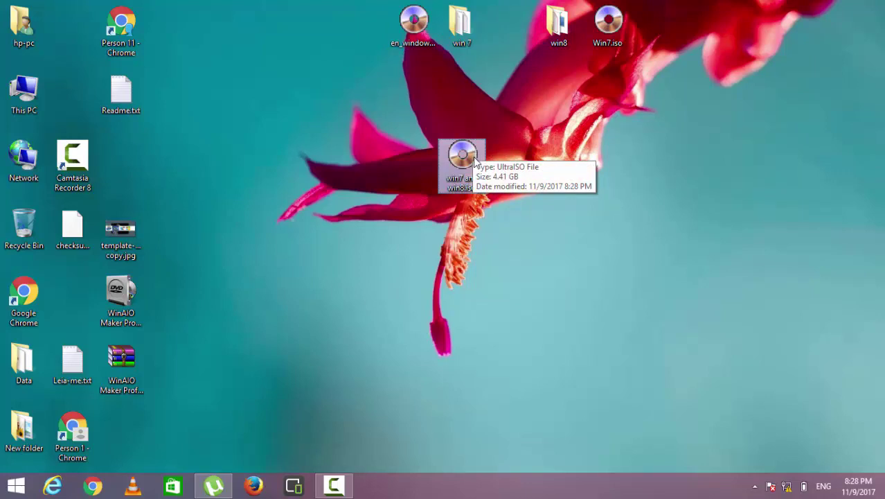
{"action": "right_click", "coordinate": [500, 153]}
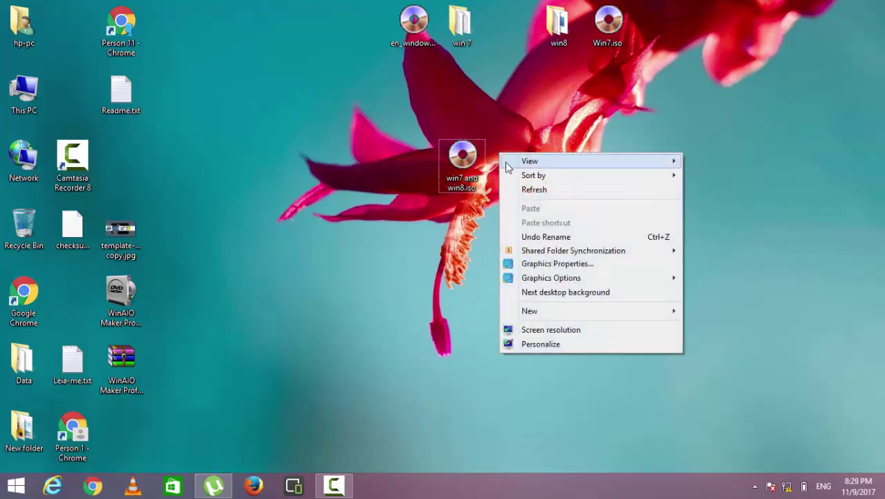
{"action": "left_click", "coordinate": [532, 189]}
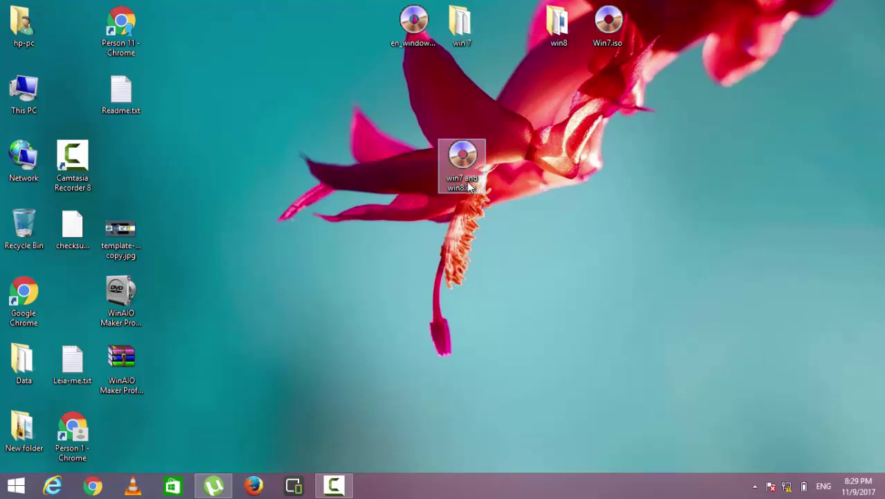
{"action": "mouse_move", "coordinate": [467, 181]}
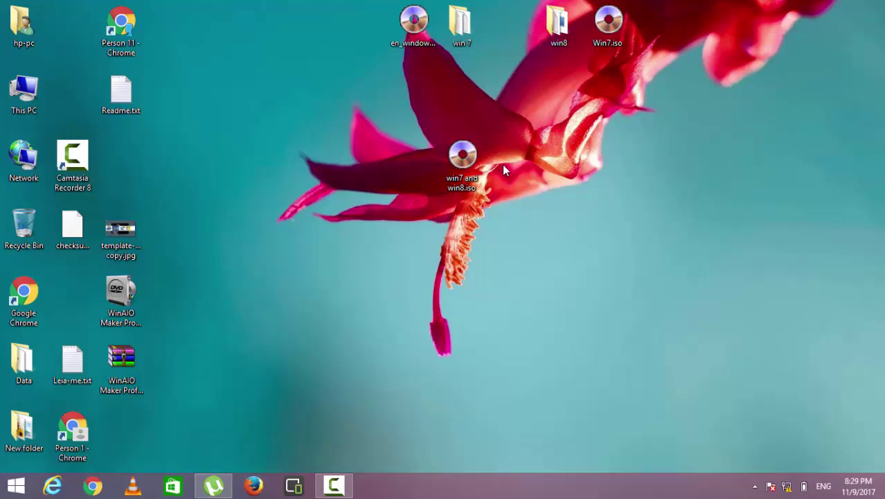
{"action": "left_click_drag", "start_coordinate": [475, 150], "coordinate": [516, 31]}
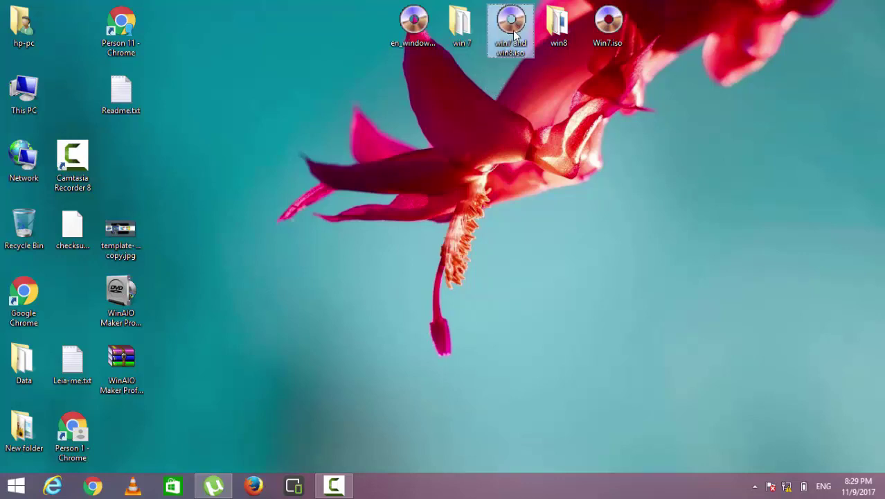